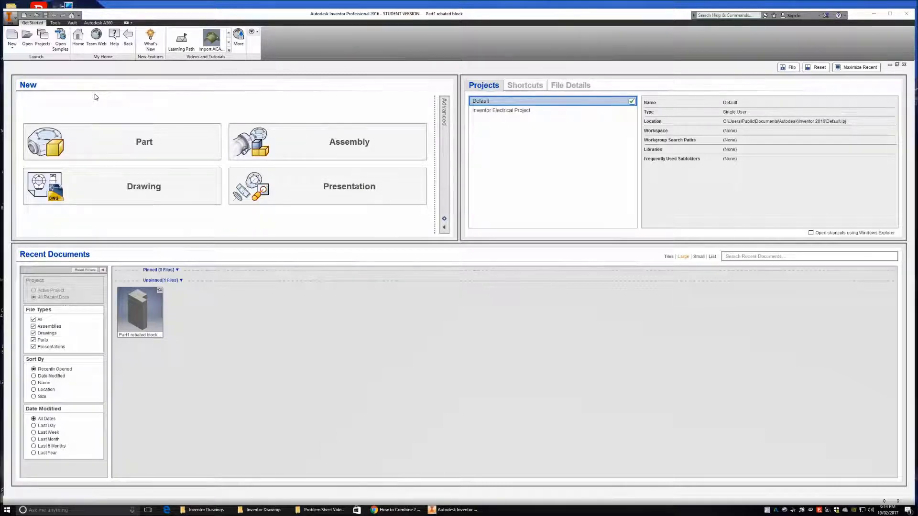
# - Create a new part from the metric Standard (mm).ipt template
pyautogui.click(13, 34)
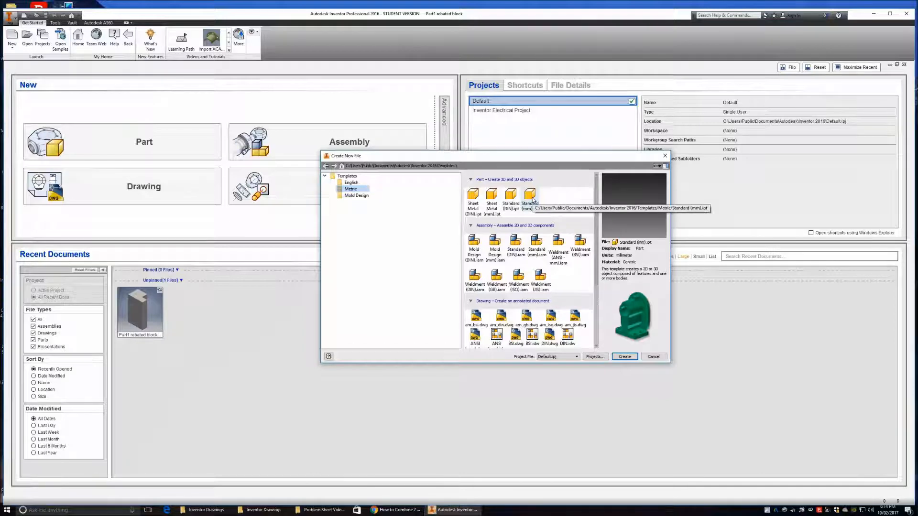
pyautogui.click(531, 199)
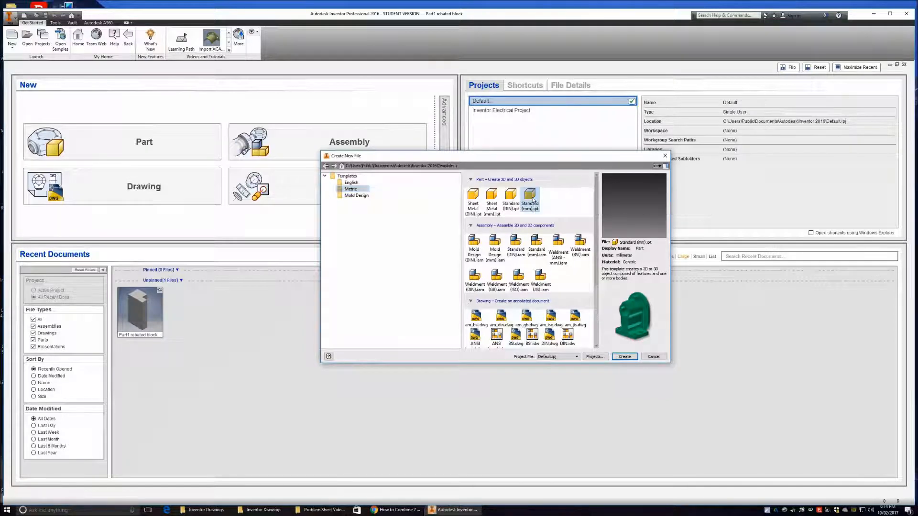
pyautogui.click(624, 357)
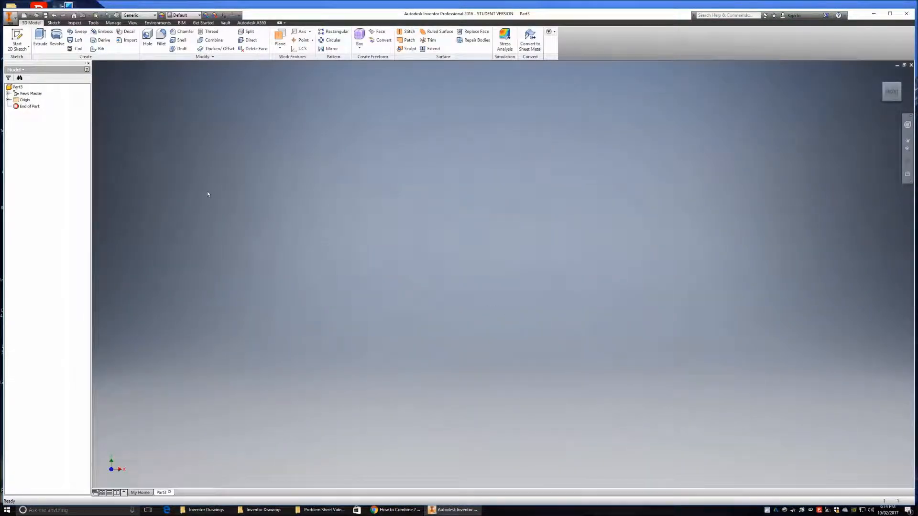
# - Sketch a rectangle 50 mm long and 30 mm wide from the origin on the horizontal XZ plane and finish the sketch
pyautogui.click(17, 35)
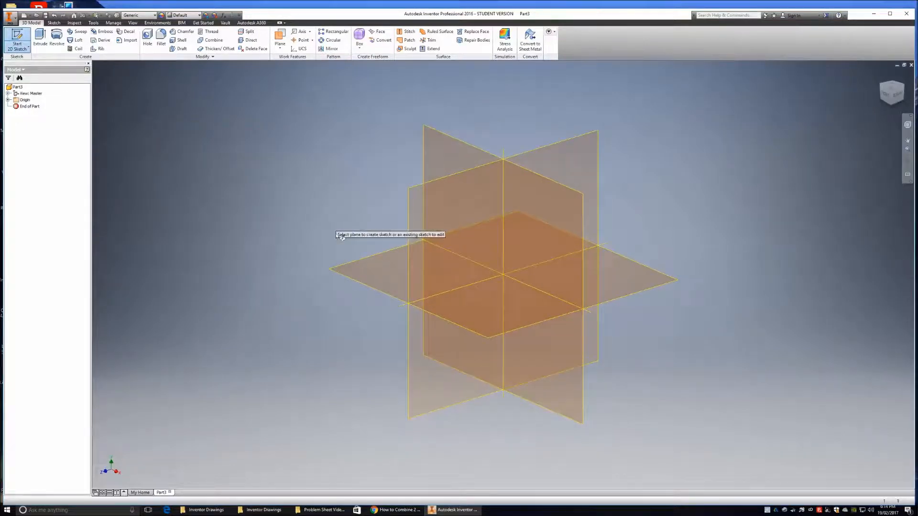
pyautogui.click(371, 270)
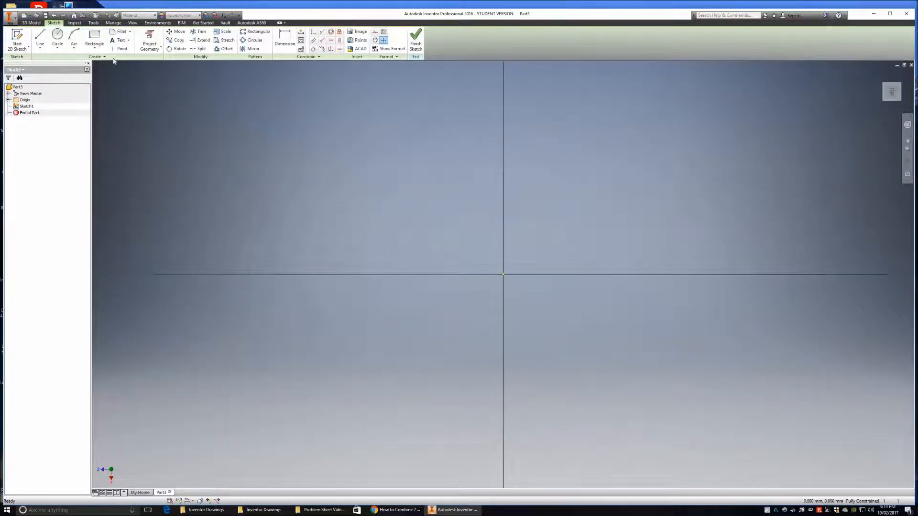
pyautogui.click(94, 35)
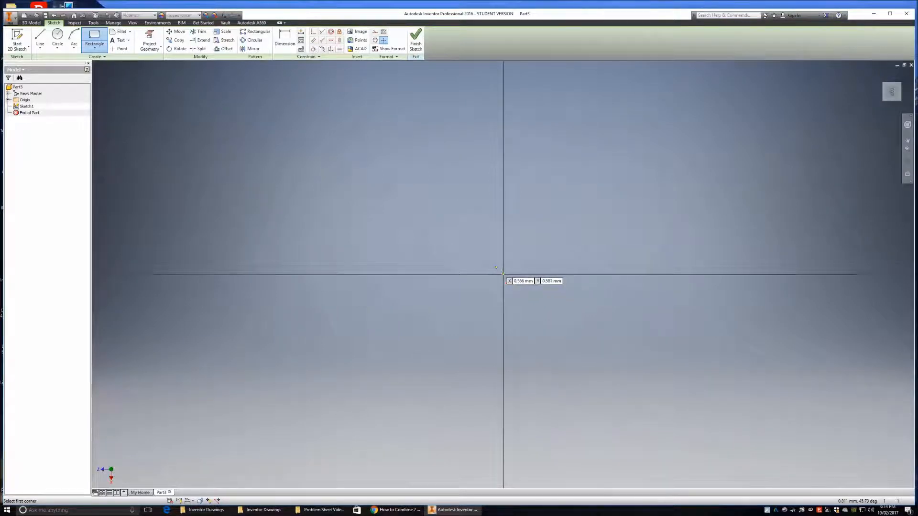
pyautogui.click(503, 274)
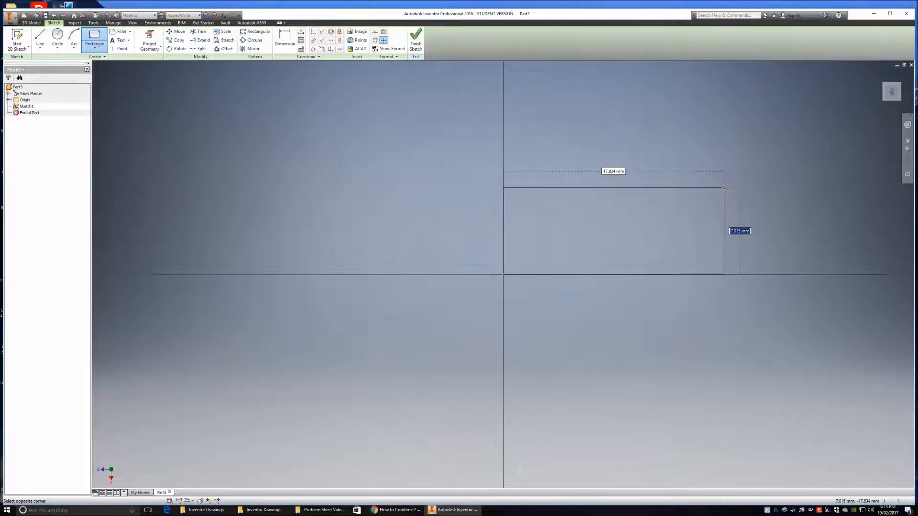
pyautogui.write('30')
pyautogui.press('Tab')
pyautogui.write('50')
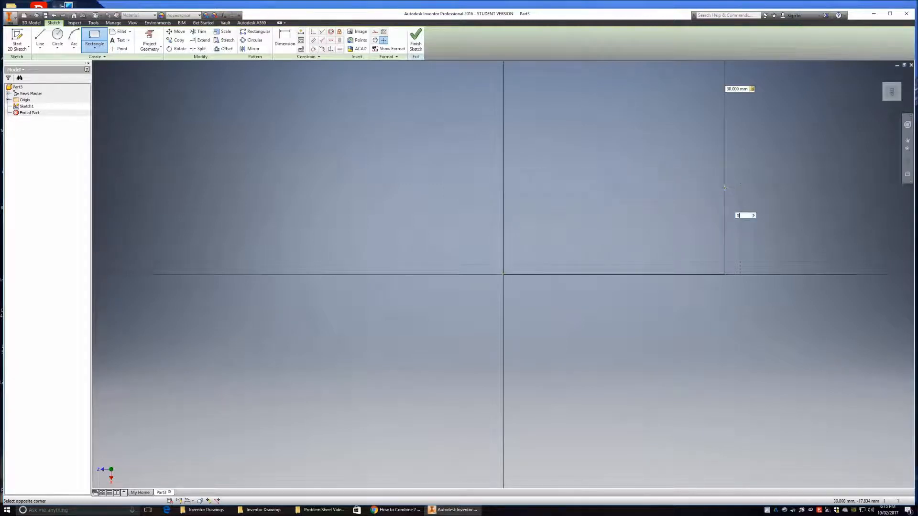
pyautogui.press('Return')
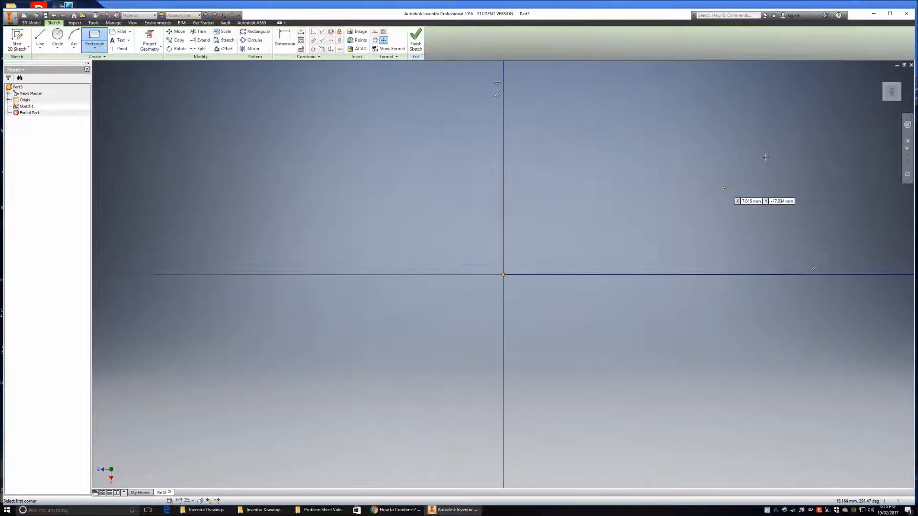
pyautogui.moveTo(892, 91)
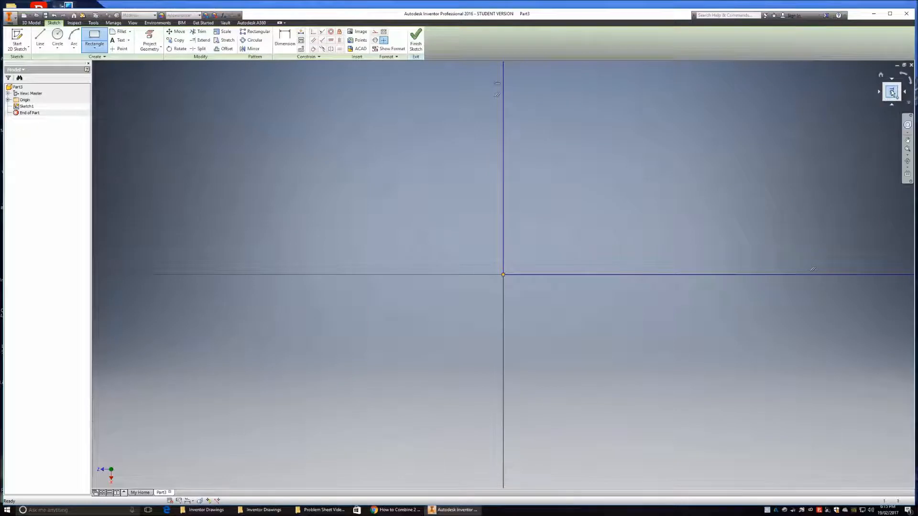
pyautogui.click(892, 91)
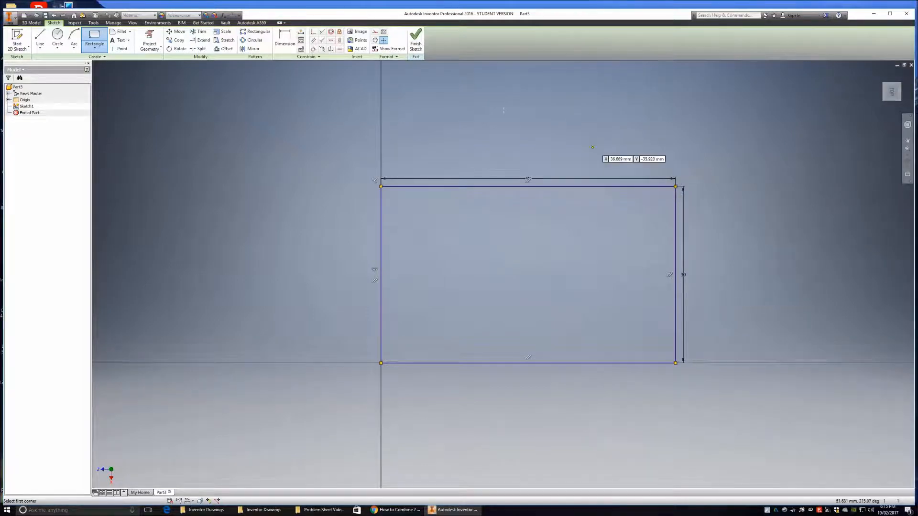
pyautogui.click(416, 42)
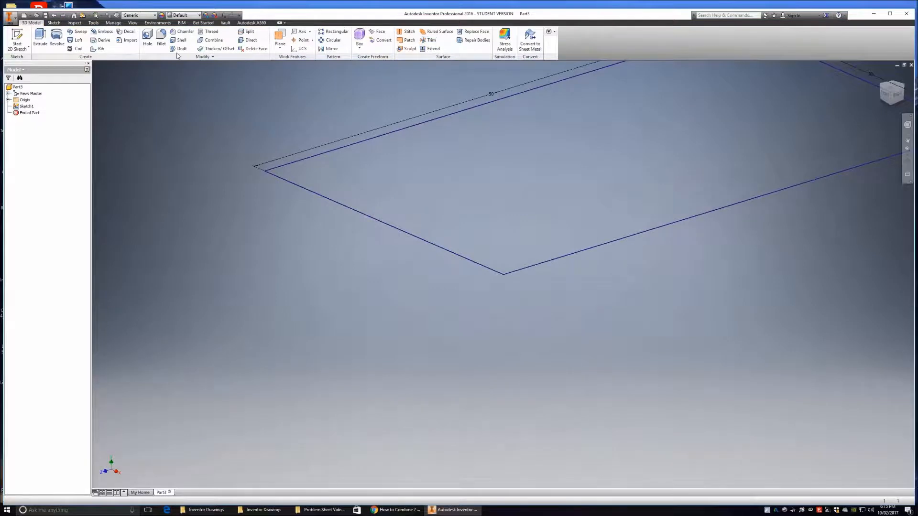
# - Extrude the rectangle 20 mm upward into a solid block
pyautogui.click(40, 35)
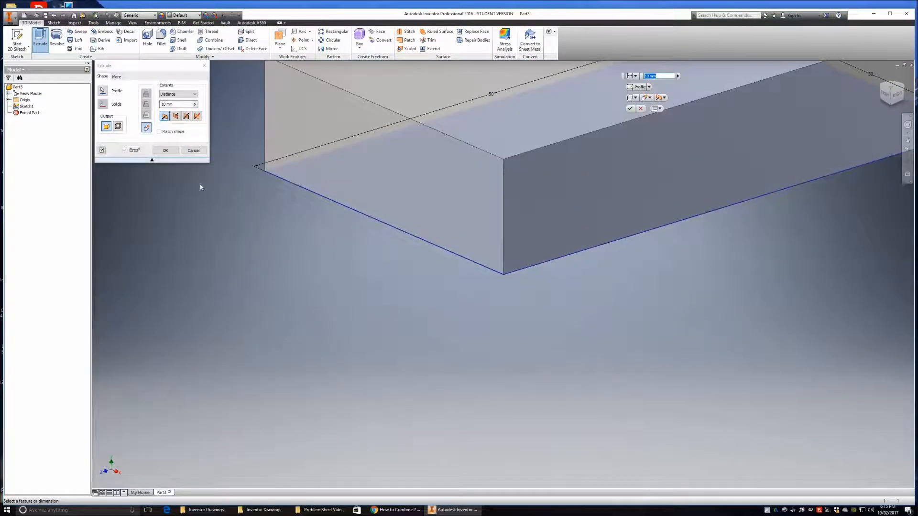
pyautogui.write('20')
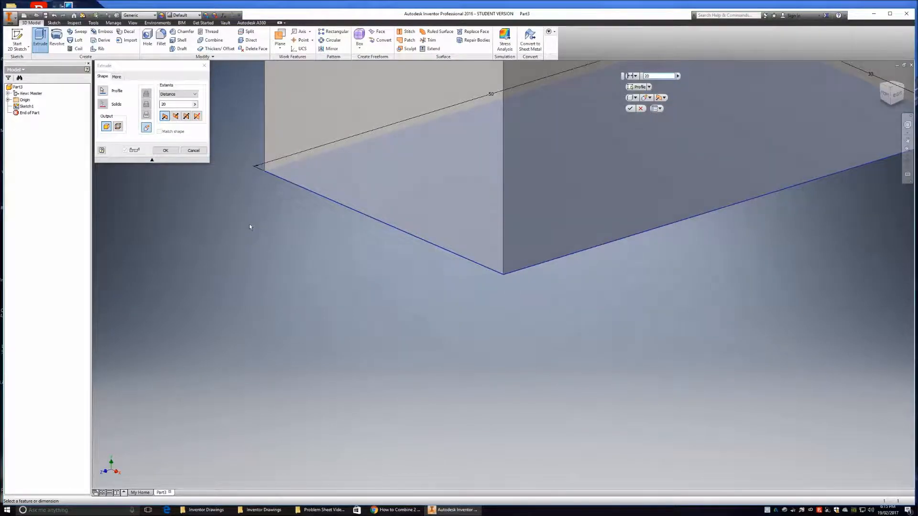
pyautogui.press('Return')
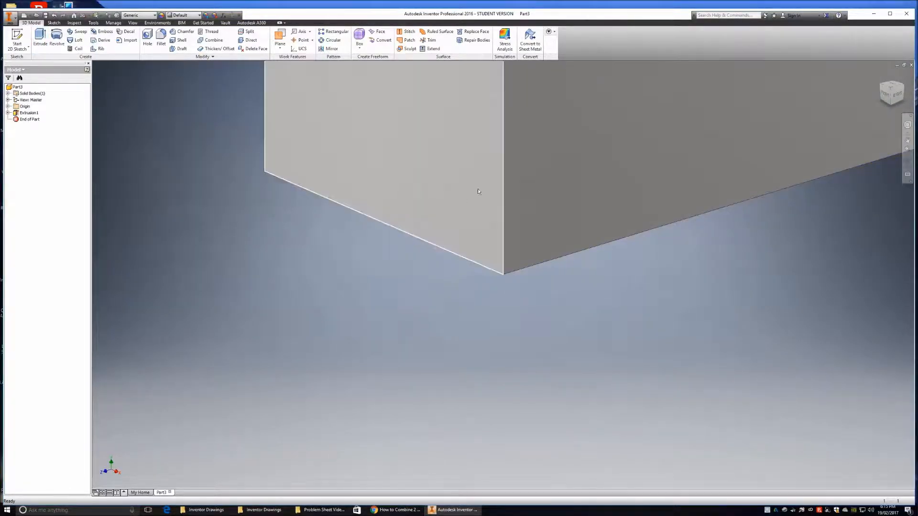
# - Sketch a rectangle 20 mm wide and 10 mm high on the block's long side face, at the upper corner farthest from the origin
pyautogui.click(892, 92)
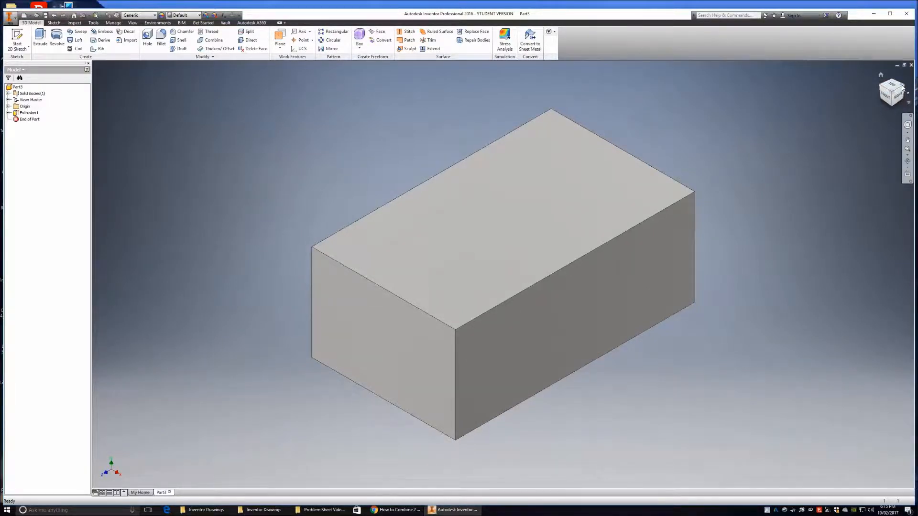
pyautogui.click(902, 88)
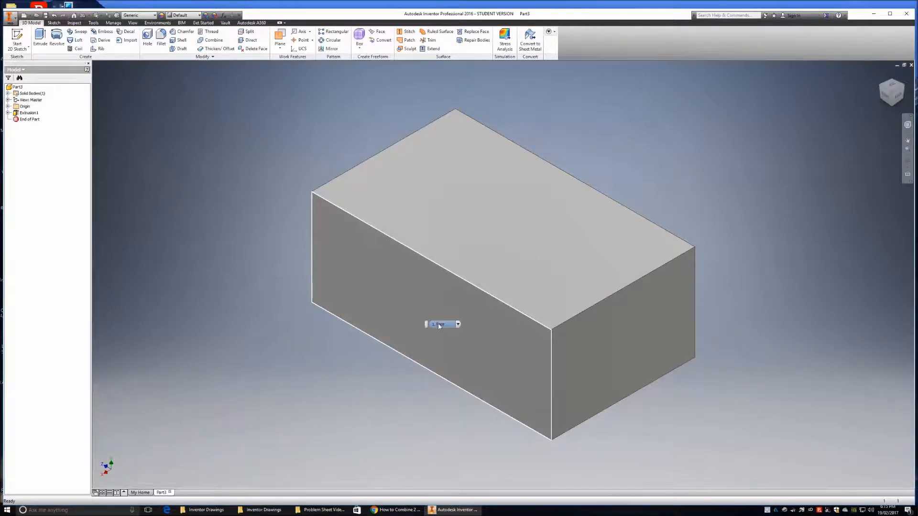
pyautogui.click(438, 323)
pyautogui.rightClick(433, 328)
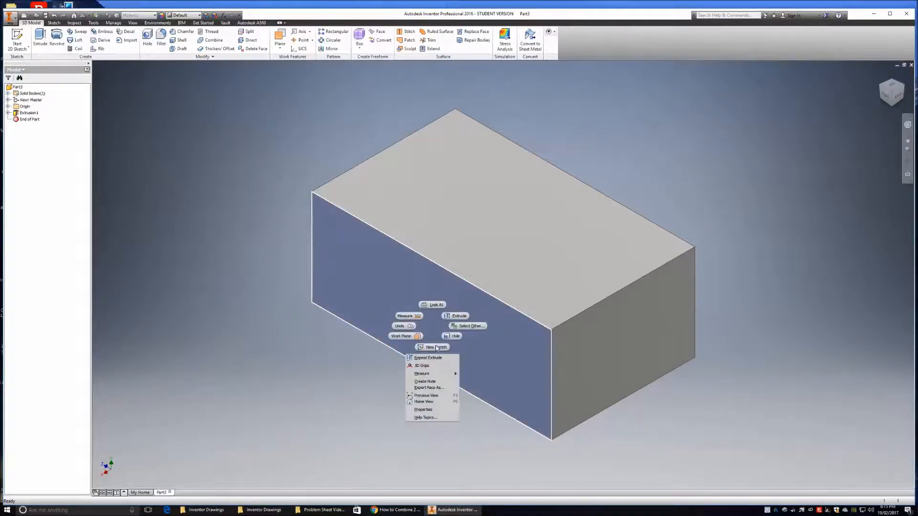
pyautogui.click(435, 347)
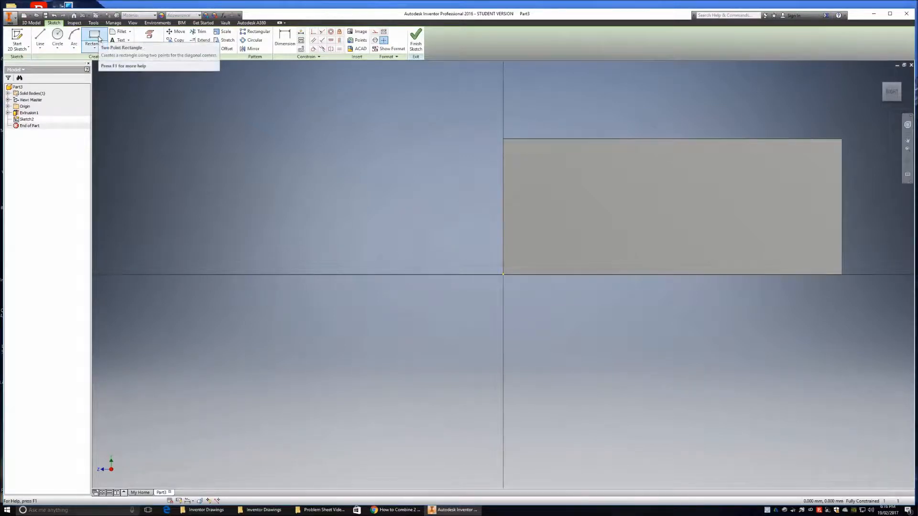
pyautogui.click(99, 40)
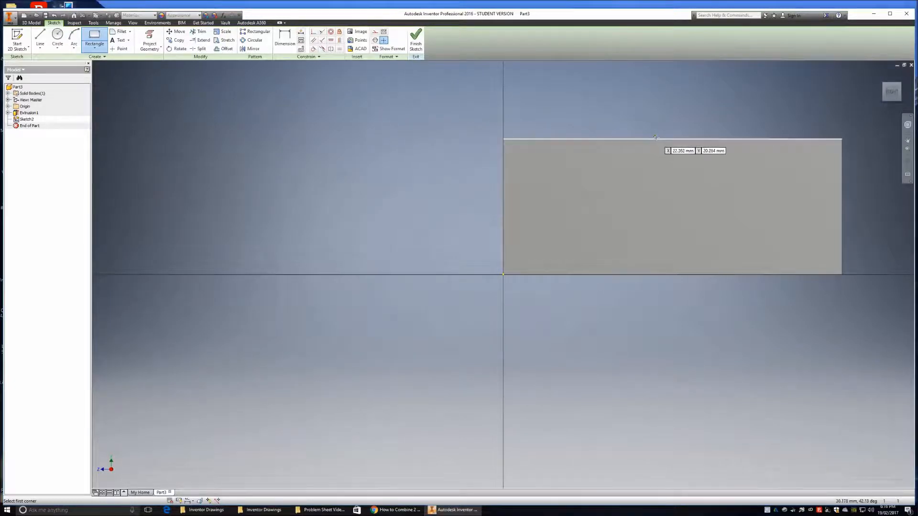
pyautogui.click(841, 139)
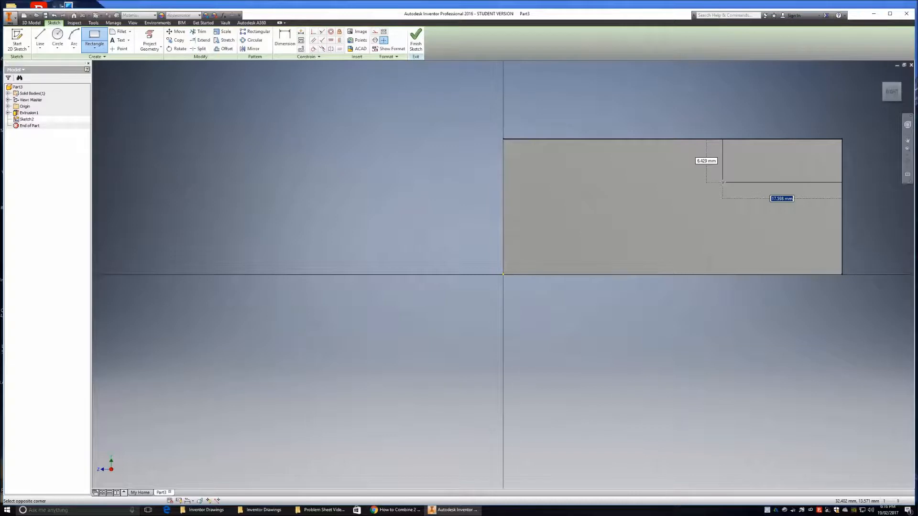
pyautogui.write('20')
pyautogui.press('Tab')
pyautogui.write('10')
pyautogui.press('Return')
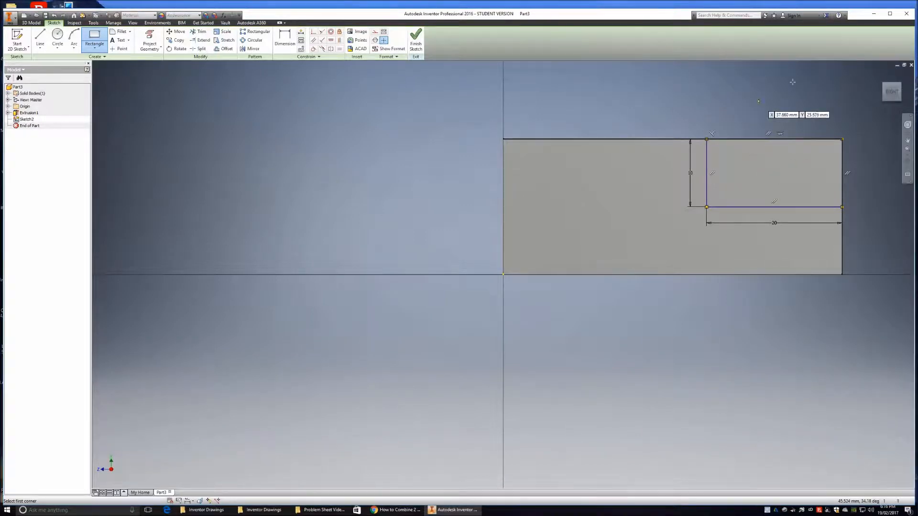
pyautogui.click(416, 38)
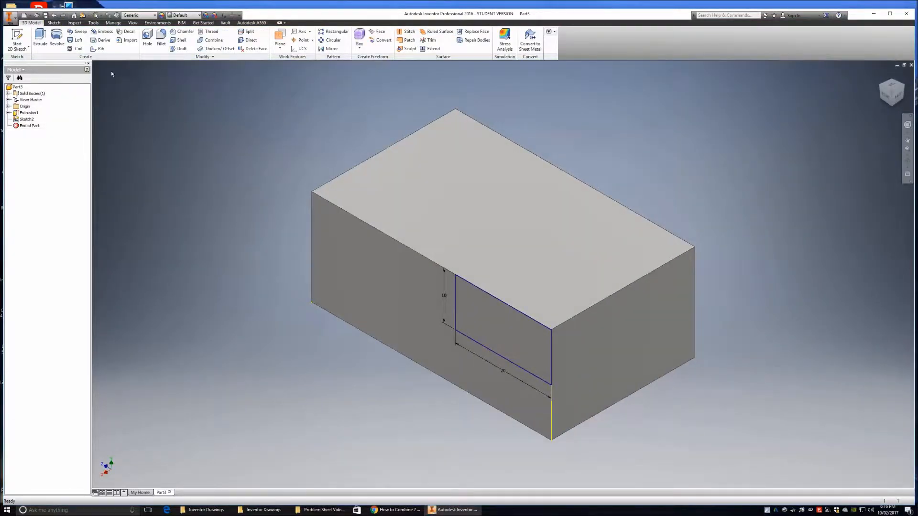
# - Extrude the corner rectangle as a cut with extents set to All, removing a step across the block's full width
pyautogui.click(40, 38)
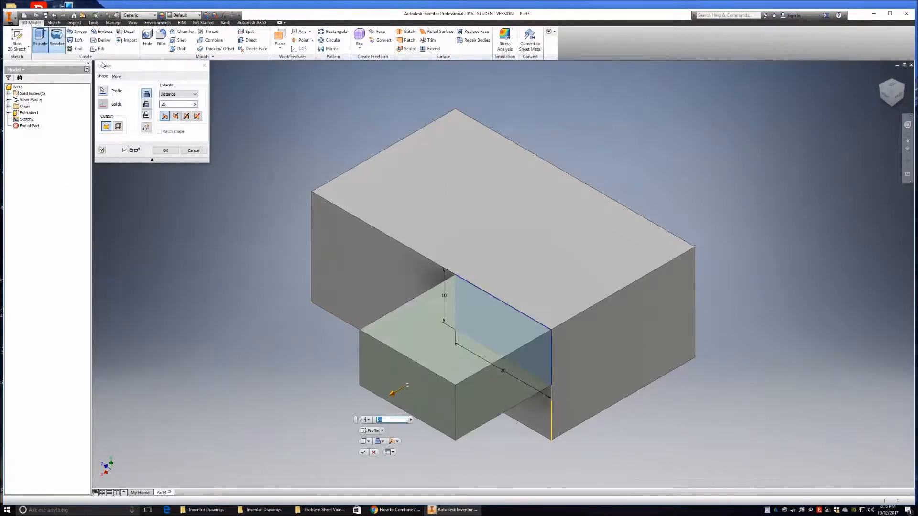
pyautogui.click(146, 105)
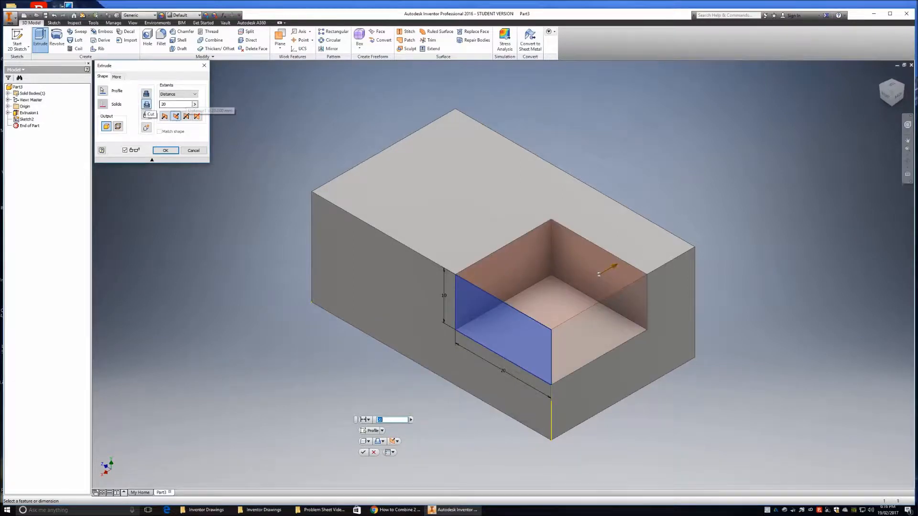
pyautogui.click(195, 95)
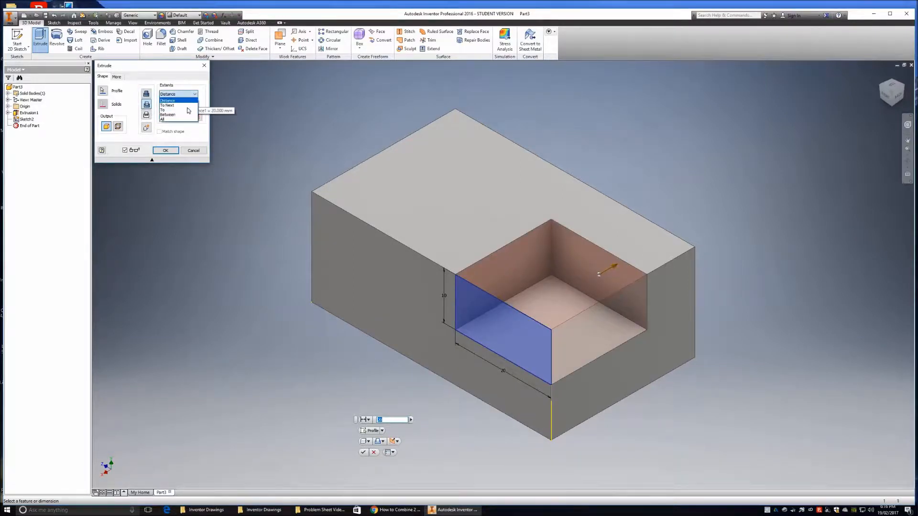
pyautogui.click(187, 120)
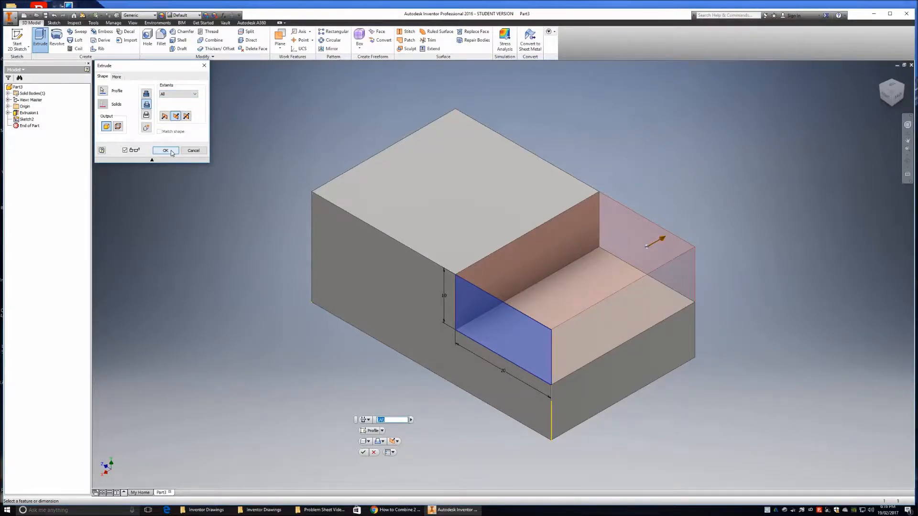
pyautogui.click(166, 151)
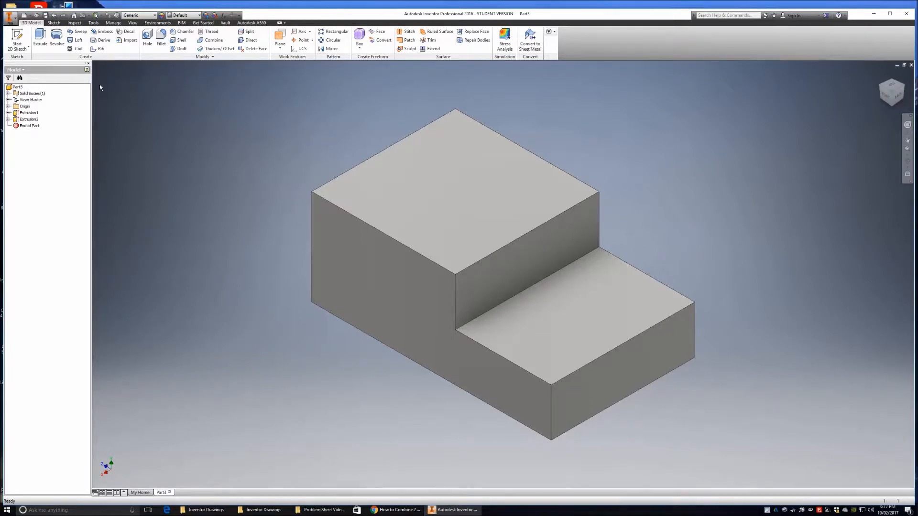
# - Save the part under the file name "Part 2 end lap member"
pyautogui.click(9, 19)
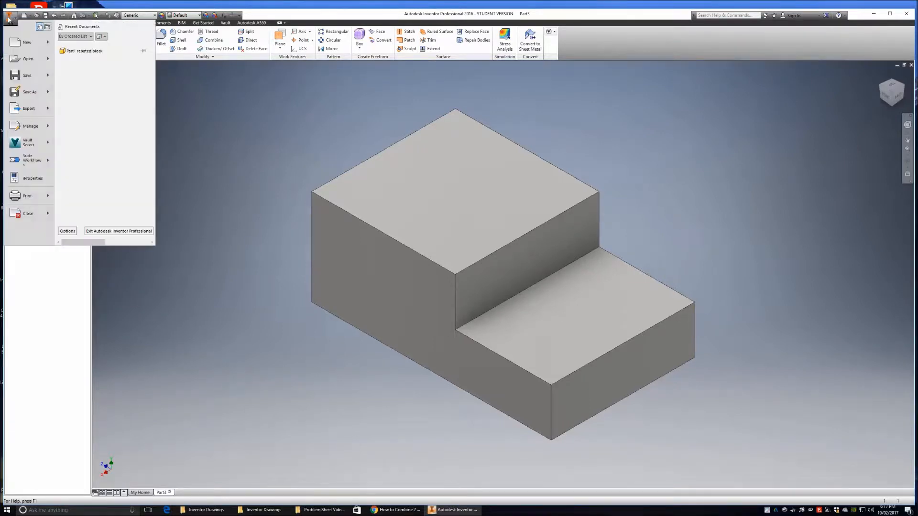
pyautogui.click(21, 92)
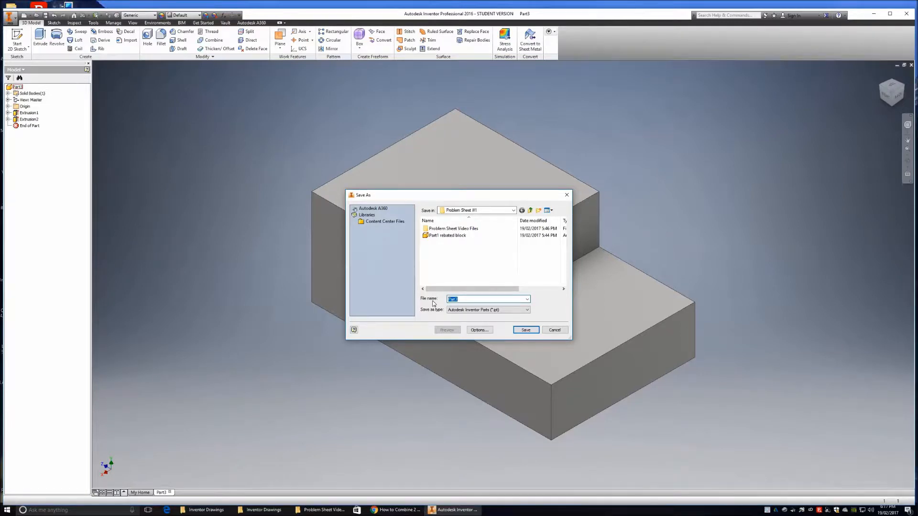
pyautogui.write('Party')
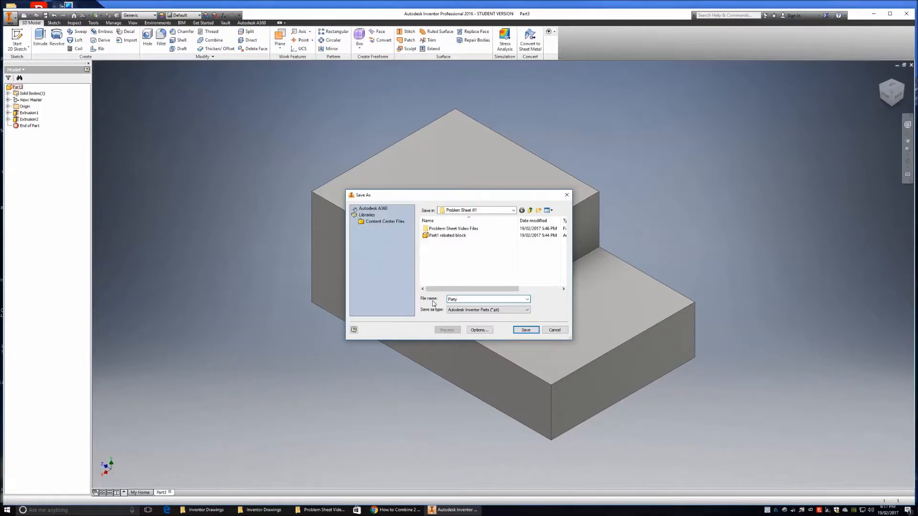
pyautogui.press('BackSpace')
pyautogui.write('2 end lap membe')
pyautogui.click(525, 331)
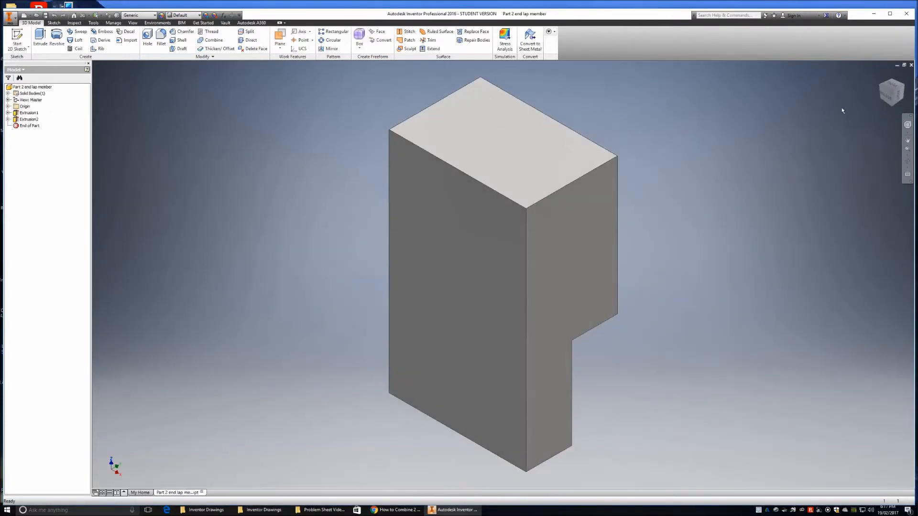
pyautogui.click(904, 88)
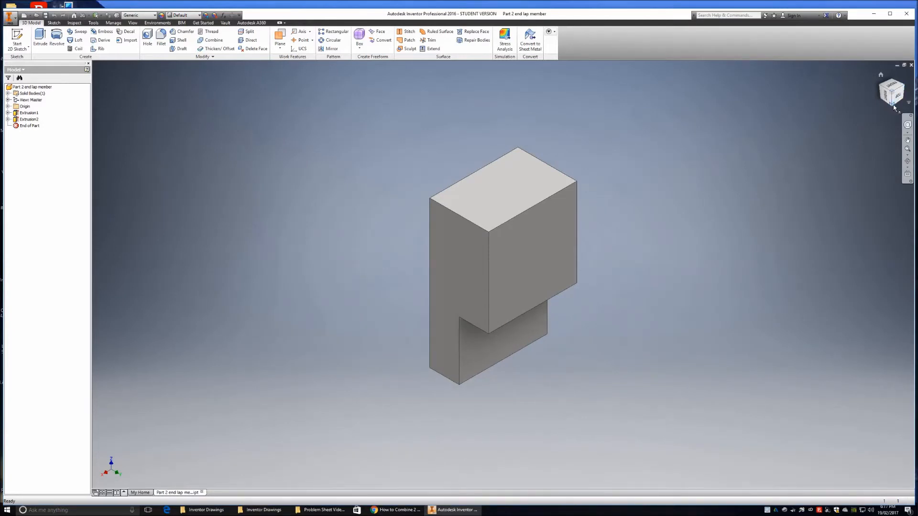
pyautogui.click(895, 108)
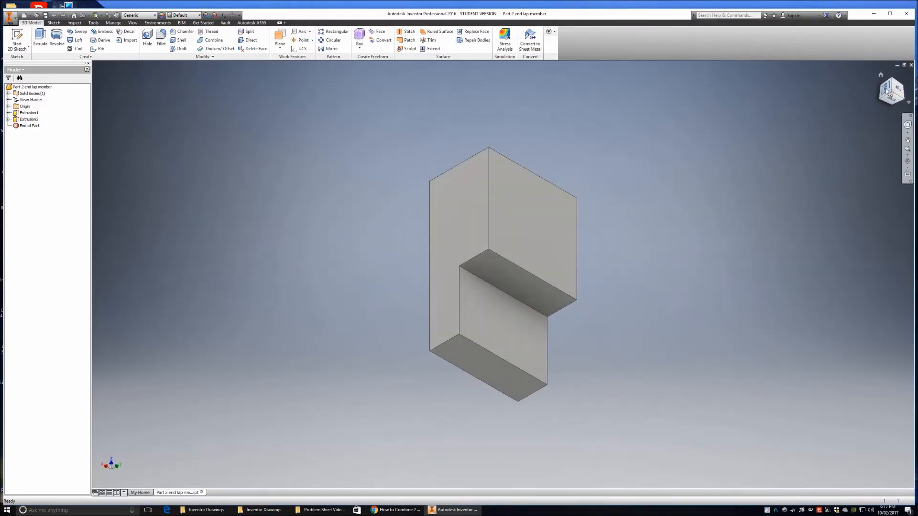
pyautogui.click(887, 90)
pyautogui.click(903, 75)
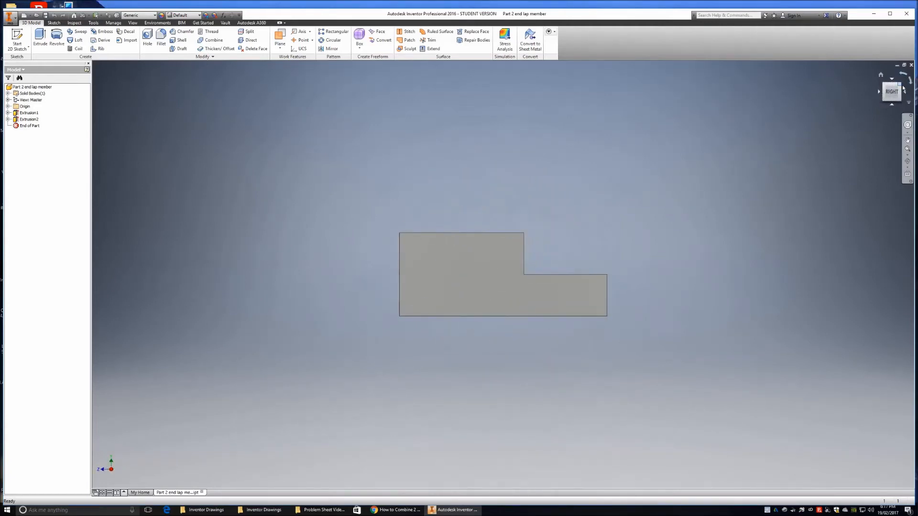
pyautogui.click(901, 87)
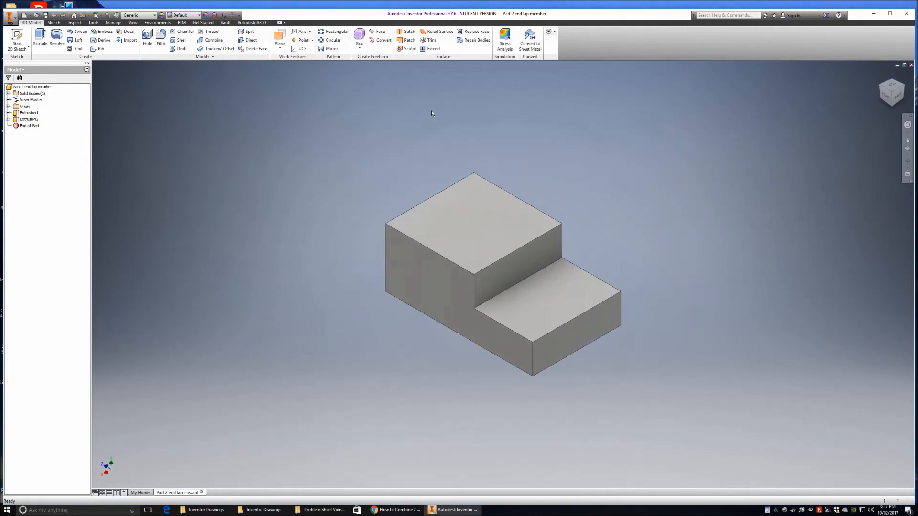